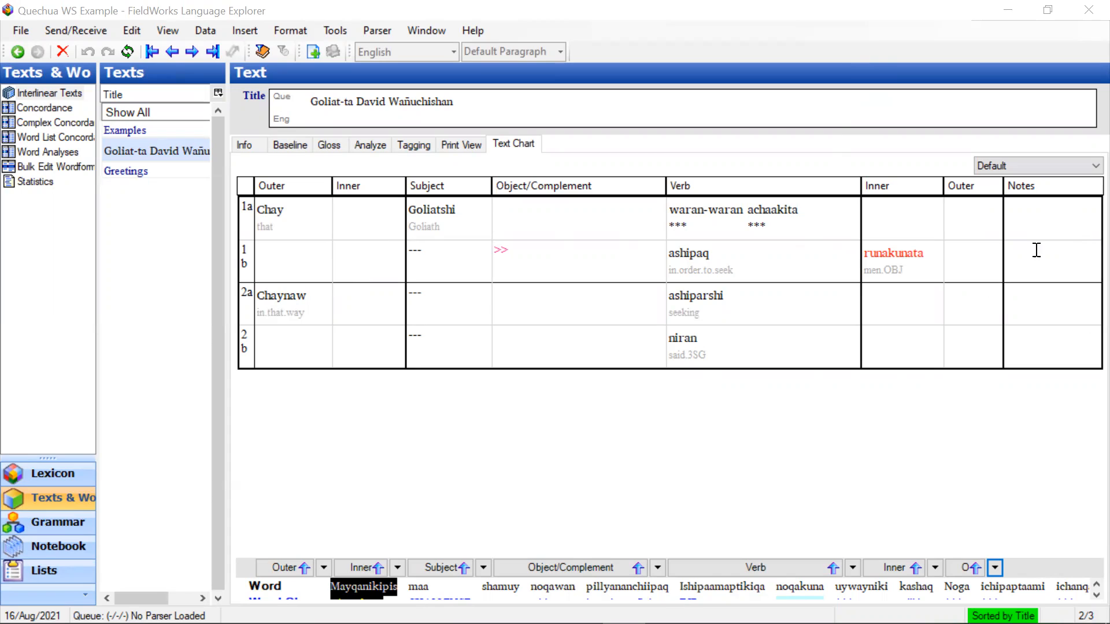
# Enter "This is a note" in the Notes cell of row 1a and move the Notes column to the start of the chart
pyautogui.click(1028, 233)
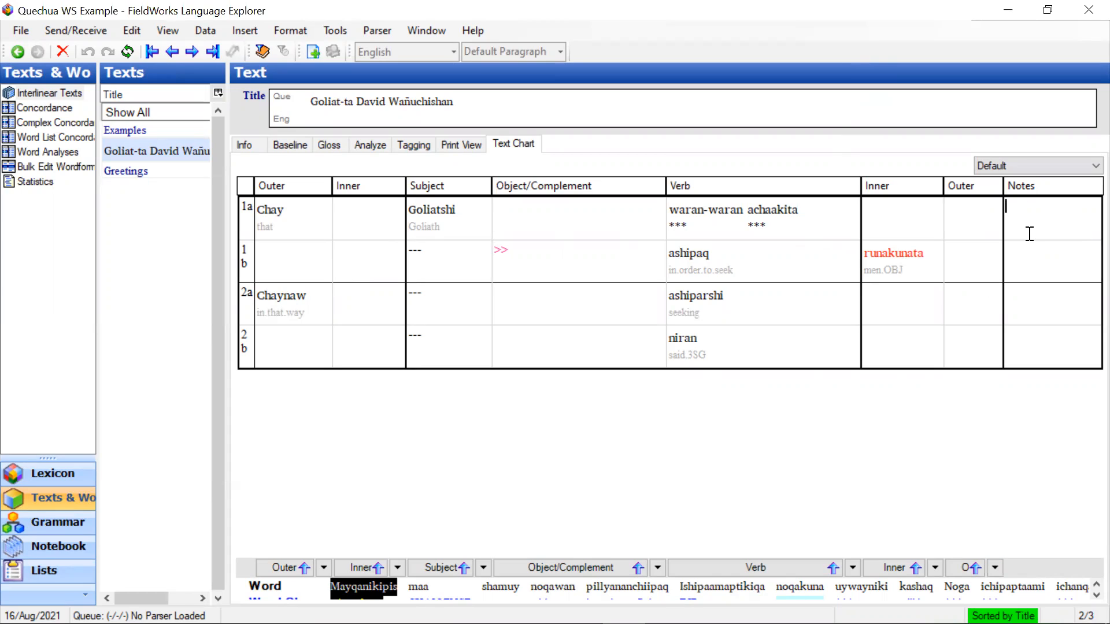
pyautogui.write('This is anote')
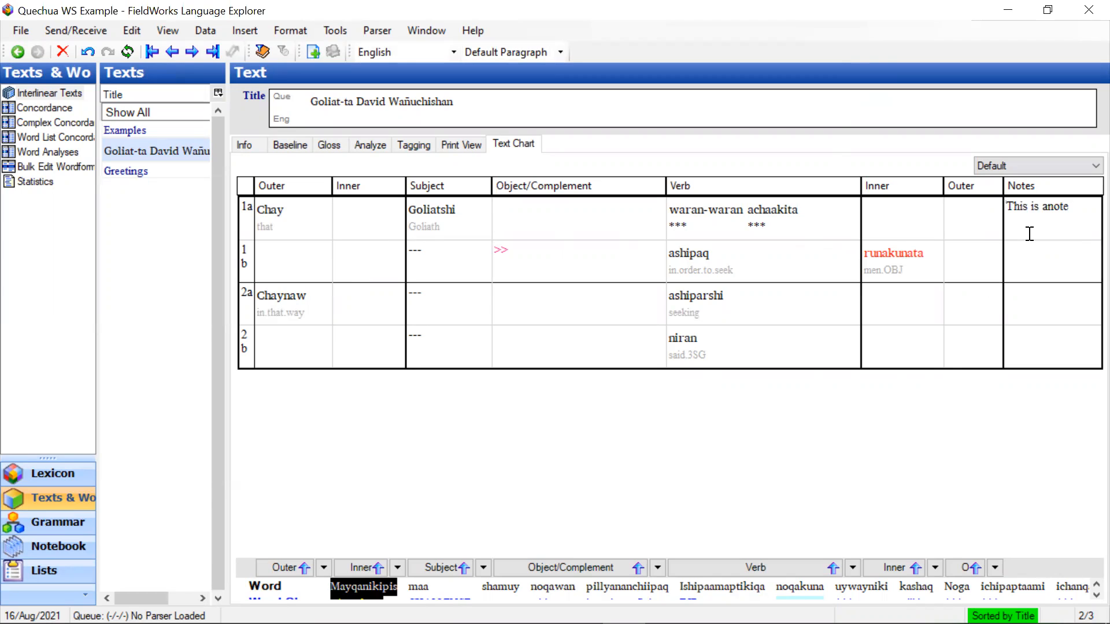
pyautogui.press('Left')
pyautogui.press('Left')
pyautogui.moveTo(1052, 194); pyautogui.dragTo(297, 208)
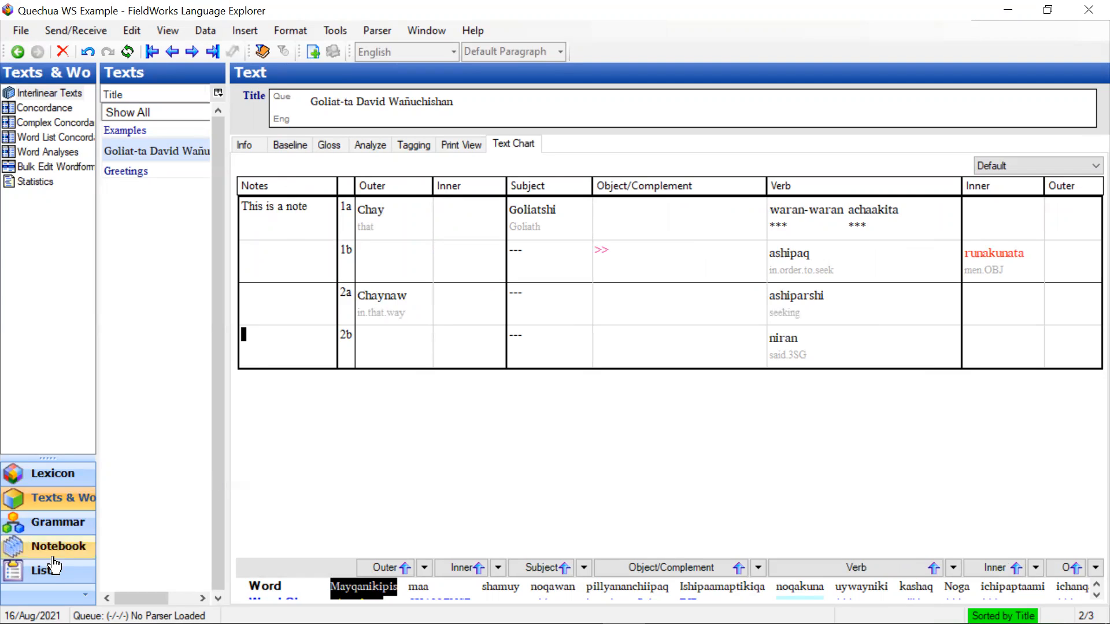
# Open the Text Constituent Chart Templates list, widening the pane of list names
pyautogui.click(41, 575)
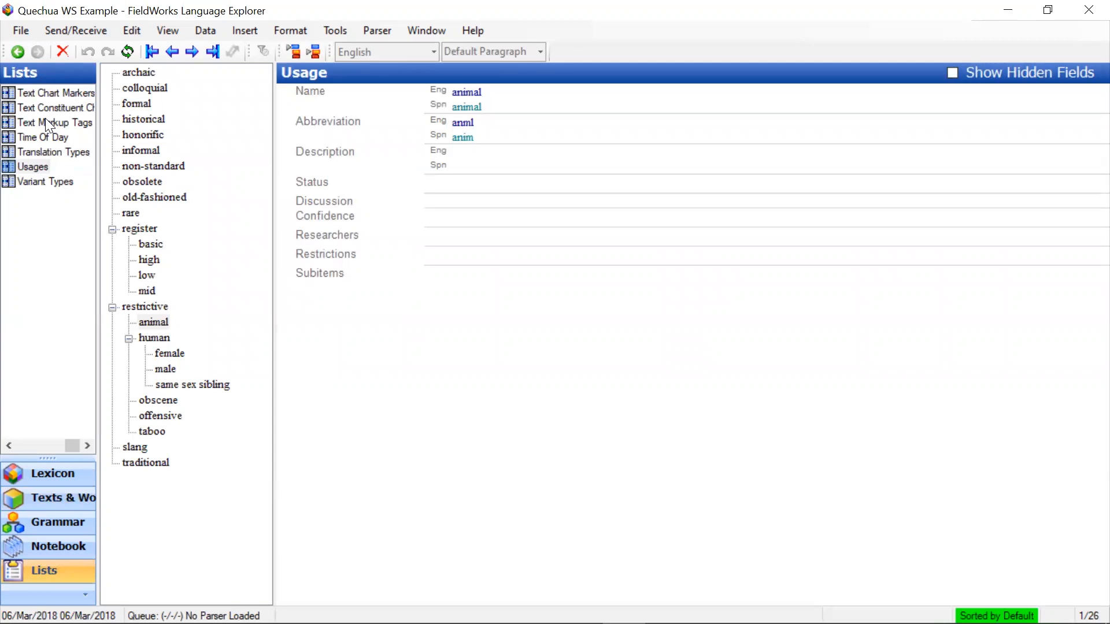
pyautogui.moveTo(98, 120); pyautogui.dragTo(154, 120)
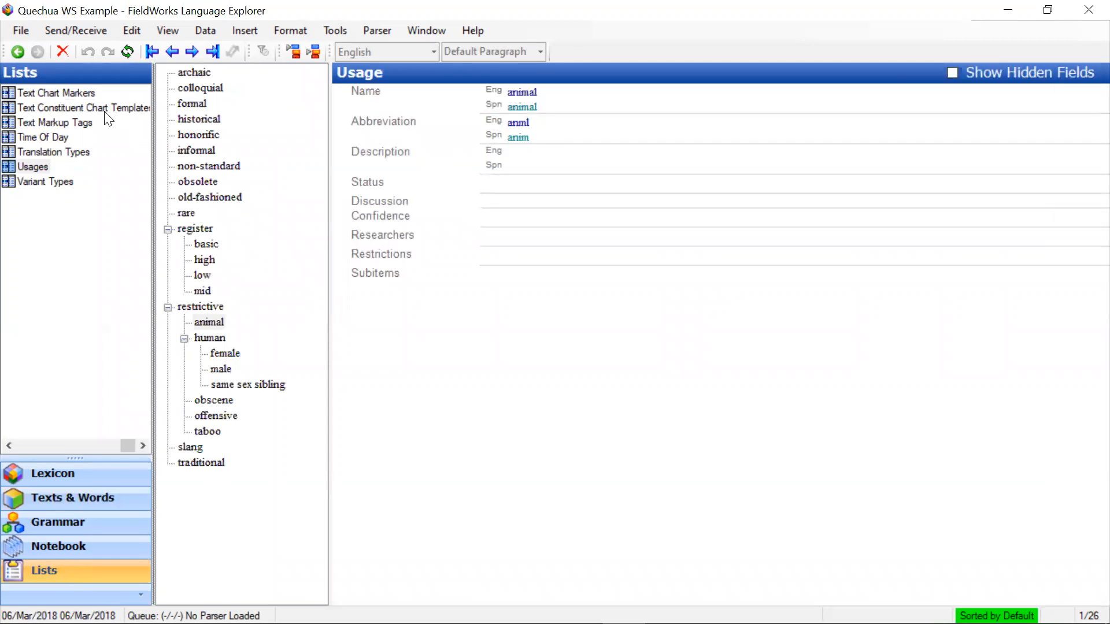
pyautogui.click(77, 108)
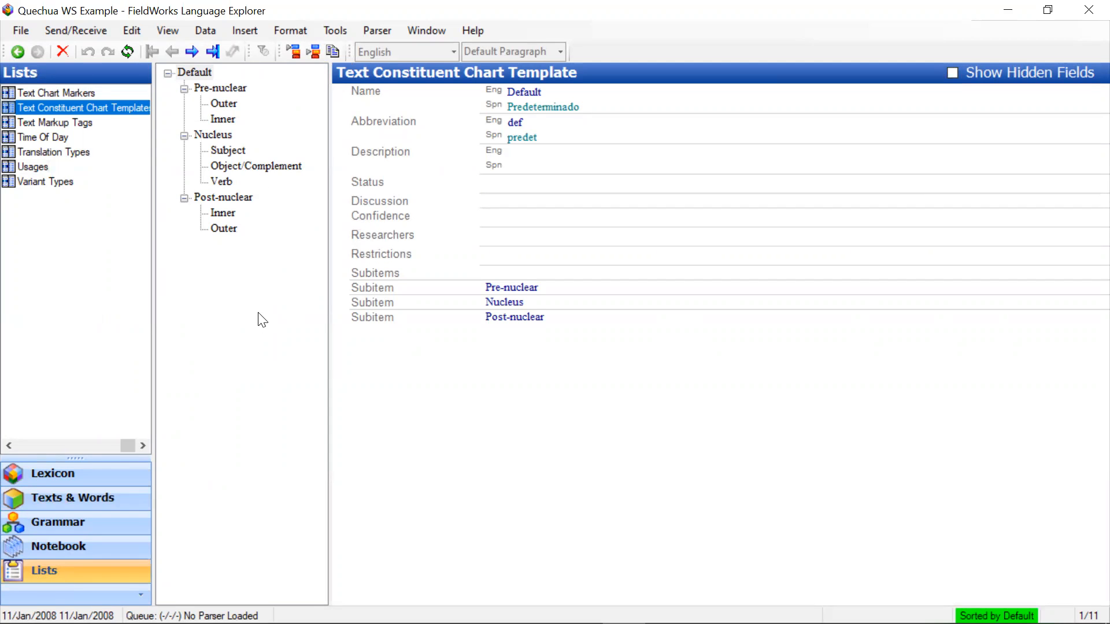
# Duplicate the Default chart template and rename the duplicate "My Default Copy"
pyautogui.click(197, 74)
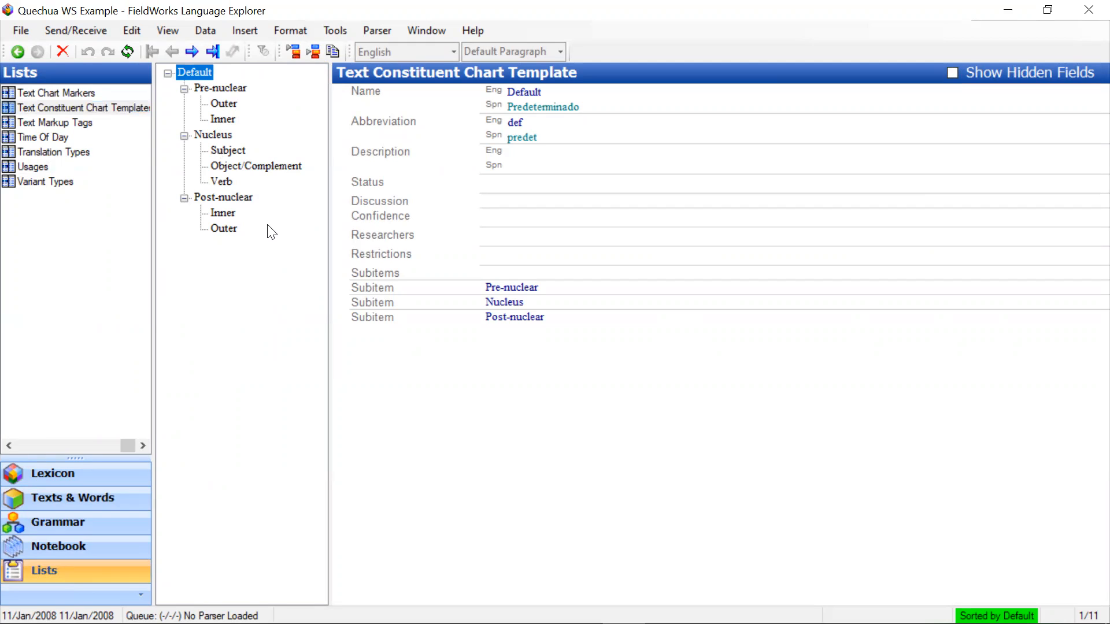
pyautogui.click(334, 50)
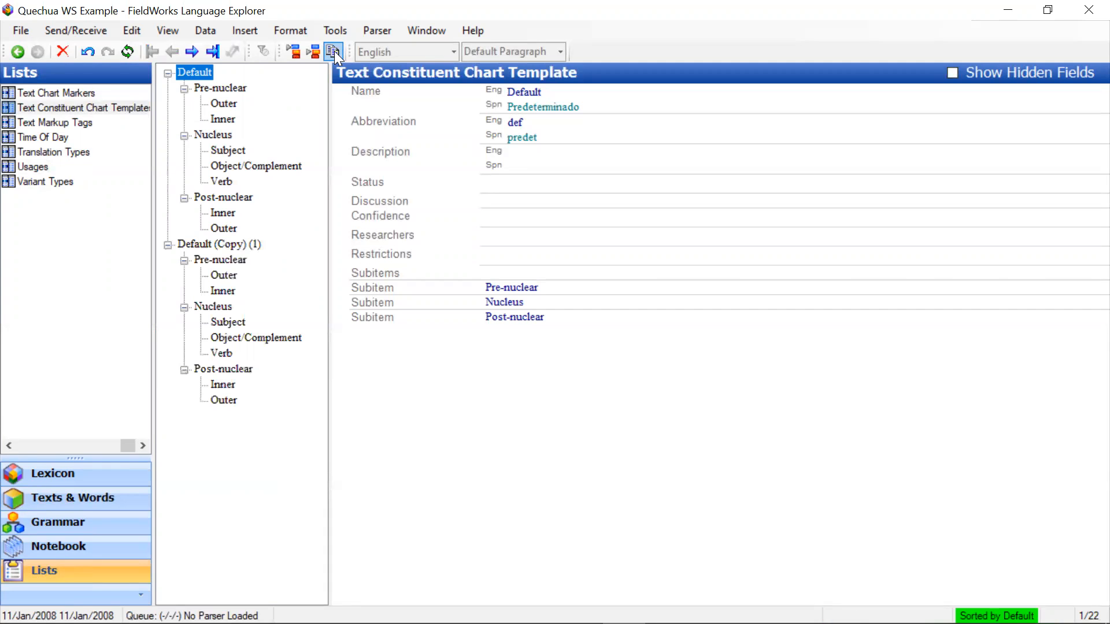
pyautogui.click(213, 245)
pyautogui.moveTo(604, 94); pyautogui.dragTo(508, 97)
pyautogui.write('My')
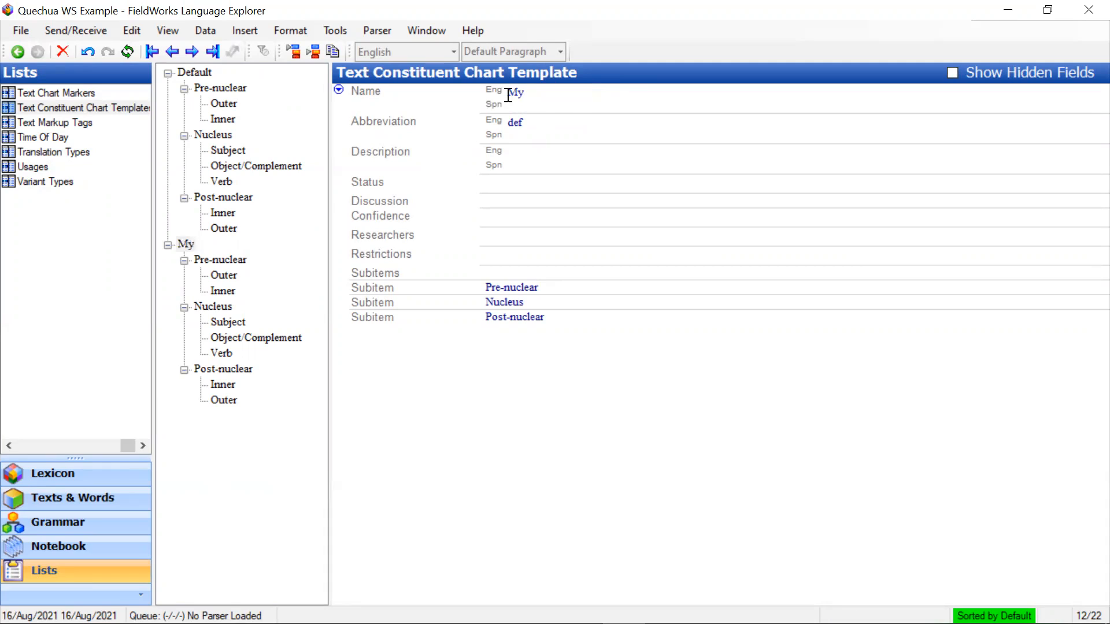
pyautogui.write(' Default Copy')
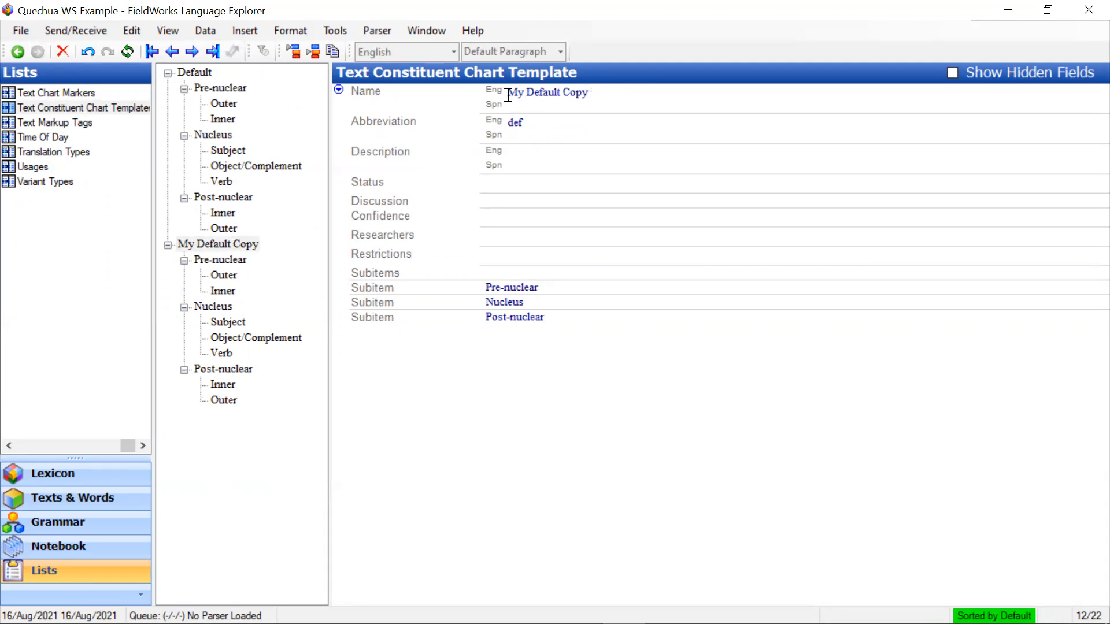
# Insert a new text constituent chart template with the English name "Inserted Template"
pyautogui.click(238, 243)
pyautogui.click(246, 30)
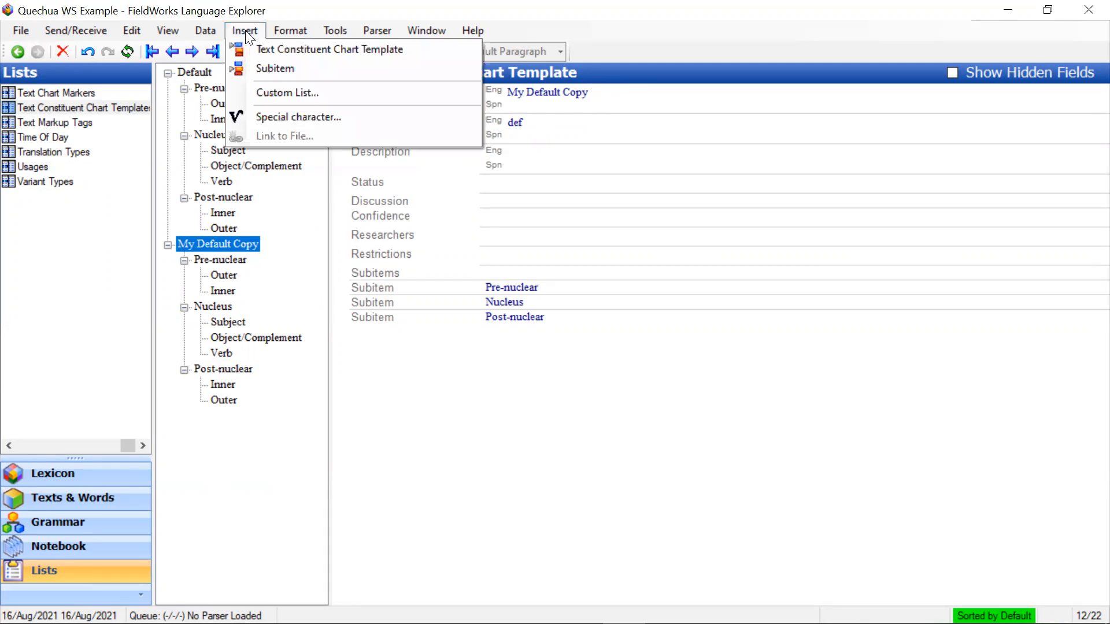
pyautogui.click(272, 54)
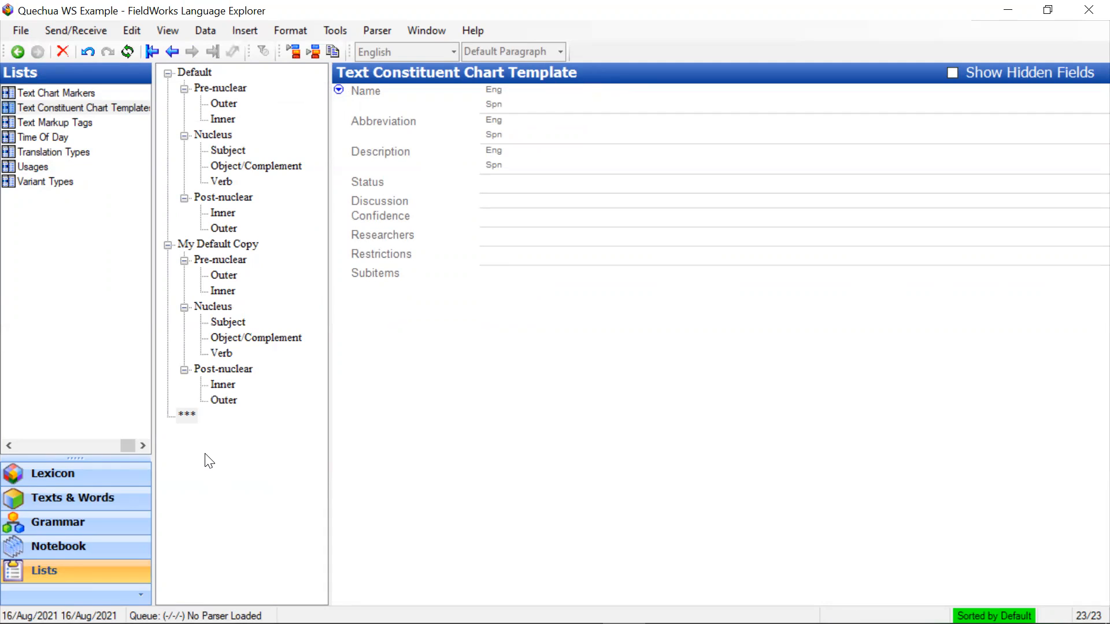
pyautogui.write('Inserted ')
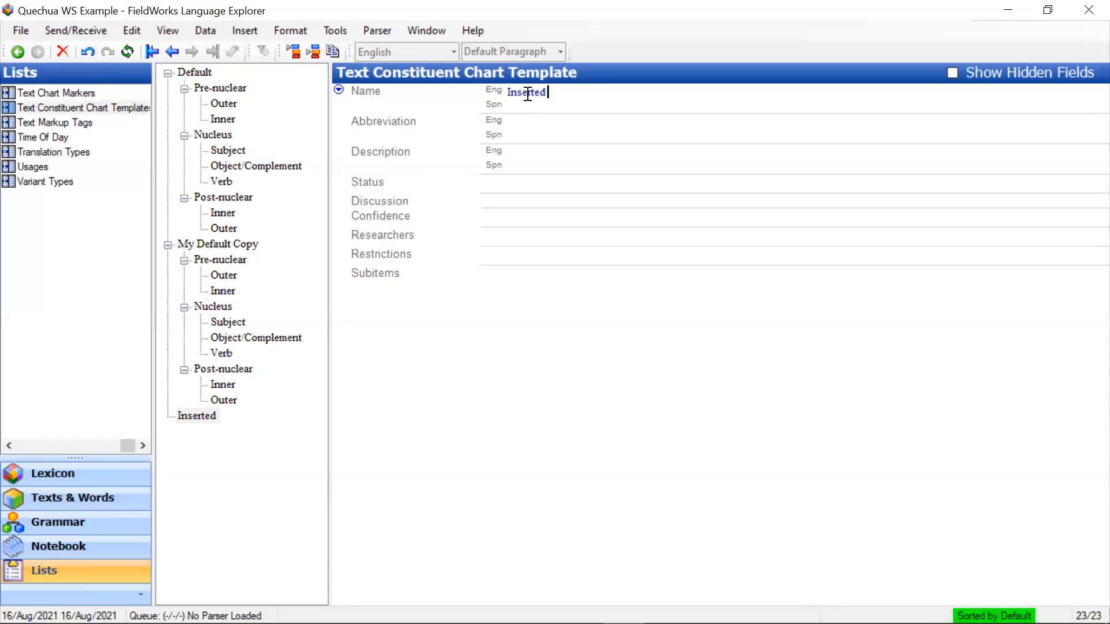
pyautogui.write('Template')
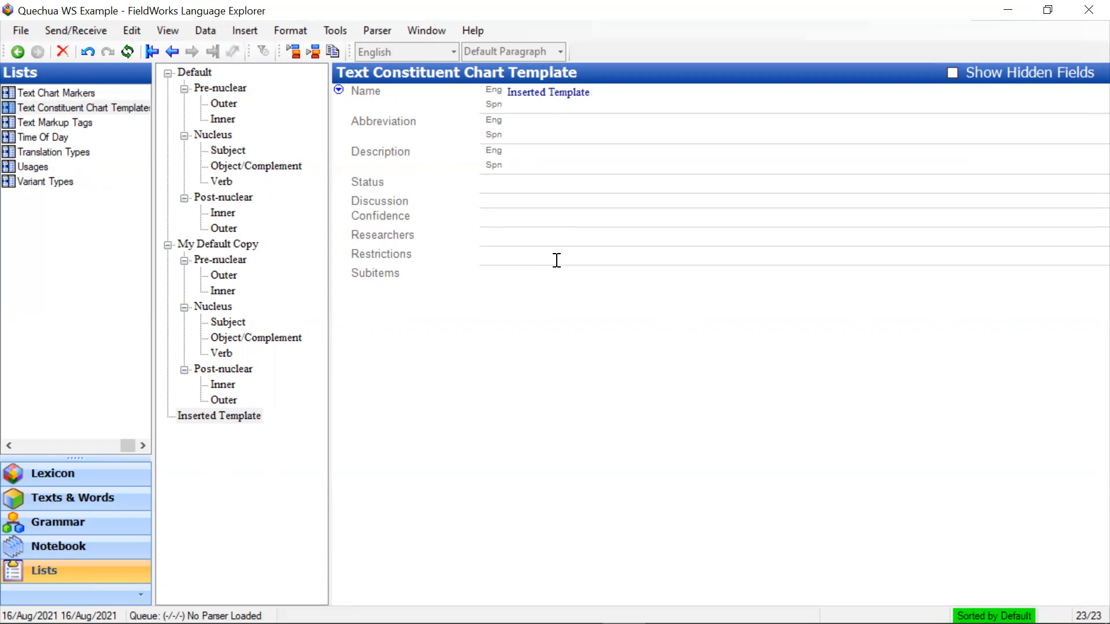
# Add a subitem named "Column Group 1" under Inserted Template
pyautogui.click(220, 415)
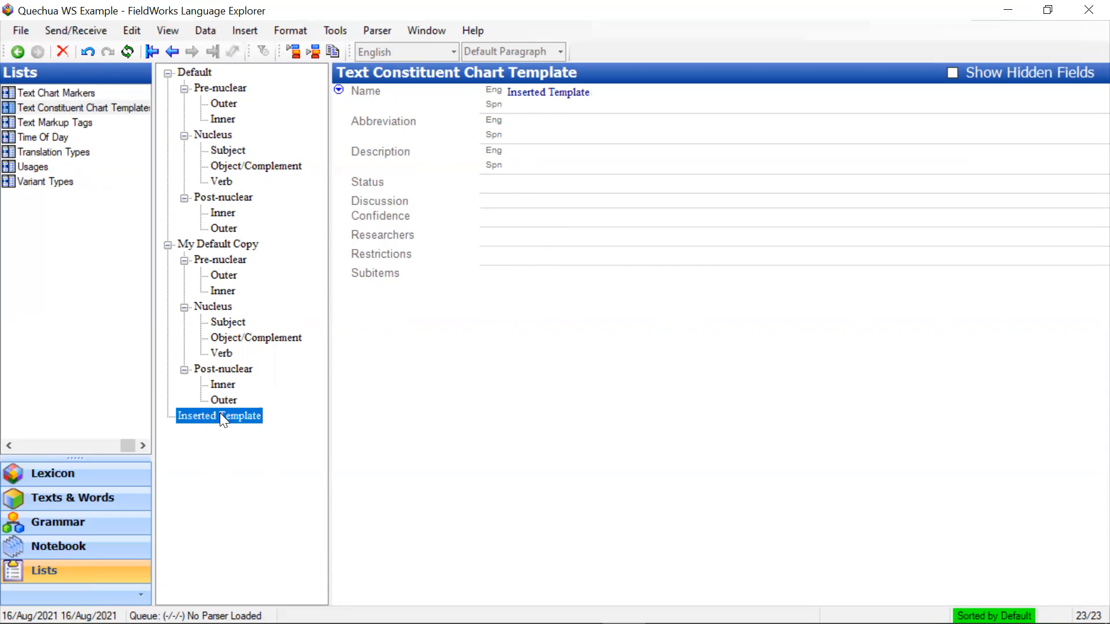
pyautogui.click(315, 54)
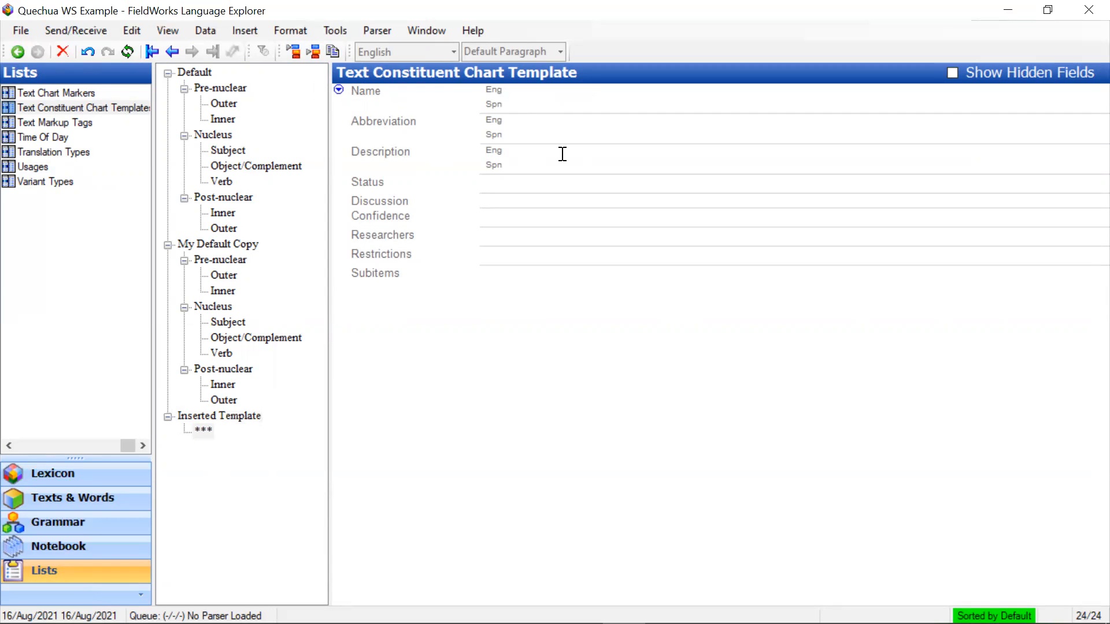
pyautogui.write('Column Group 1')
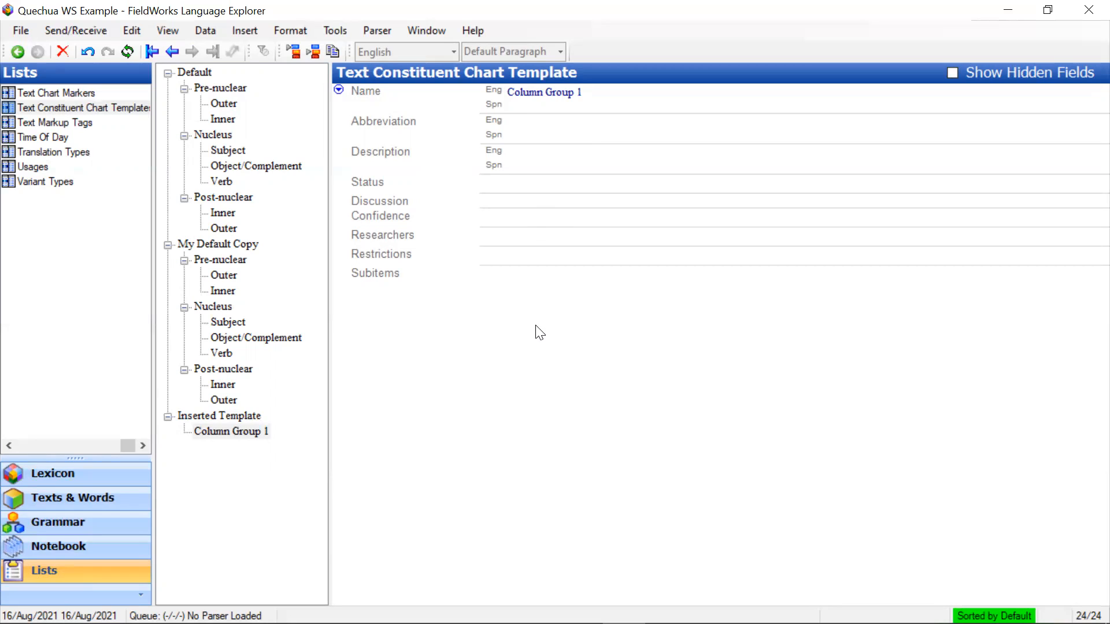
# Add two columns named "Column 1.1" and "Column 1.2" beneath Column Group 1
pyautogui.click(256, 432)
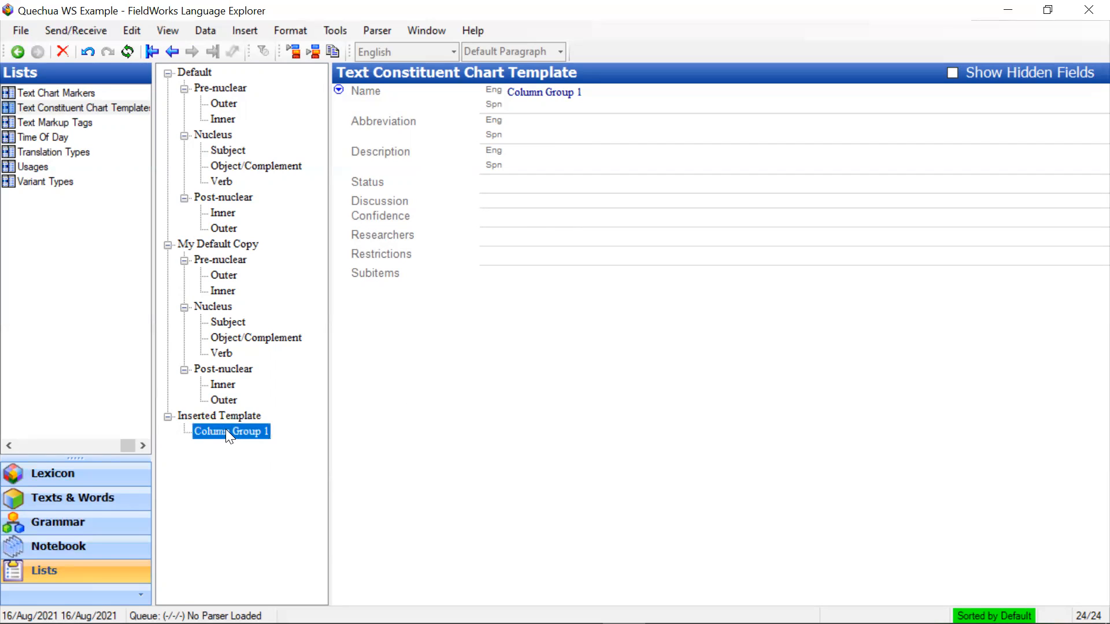
pyautogui.click(316, 52)
pyautogui.write('Column 1.1')
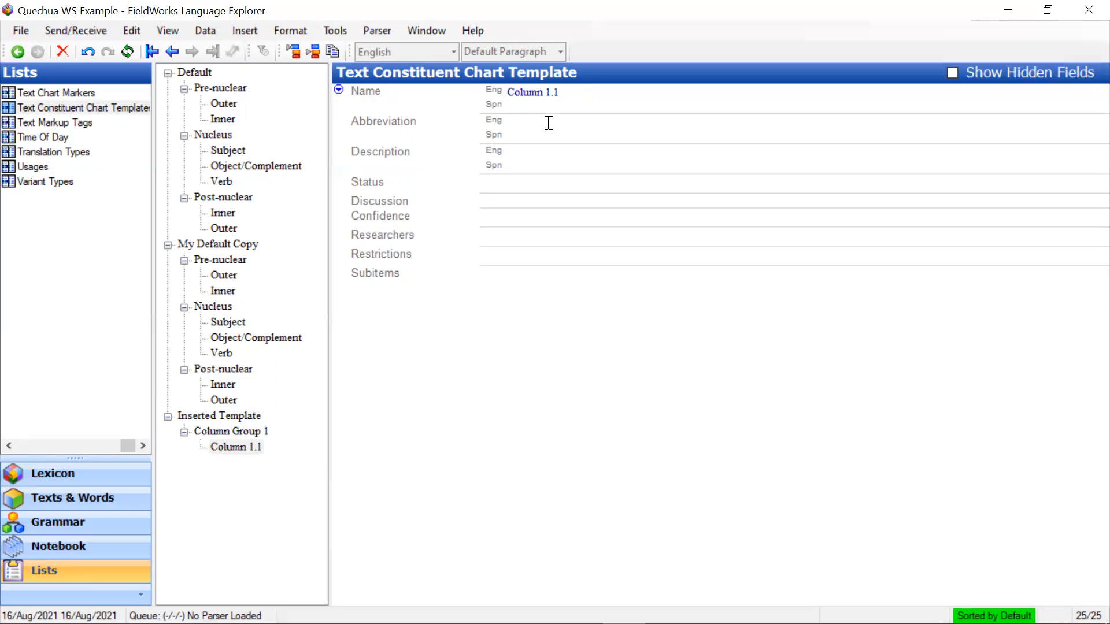
pyautogui.click(226, 447)
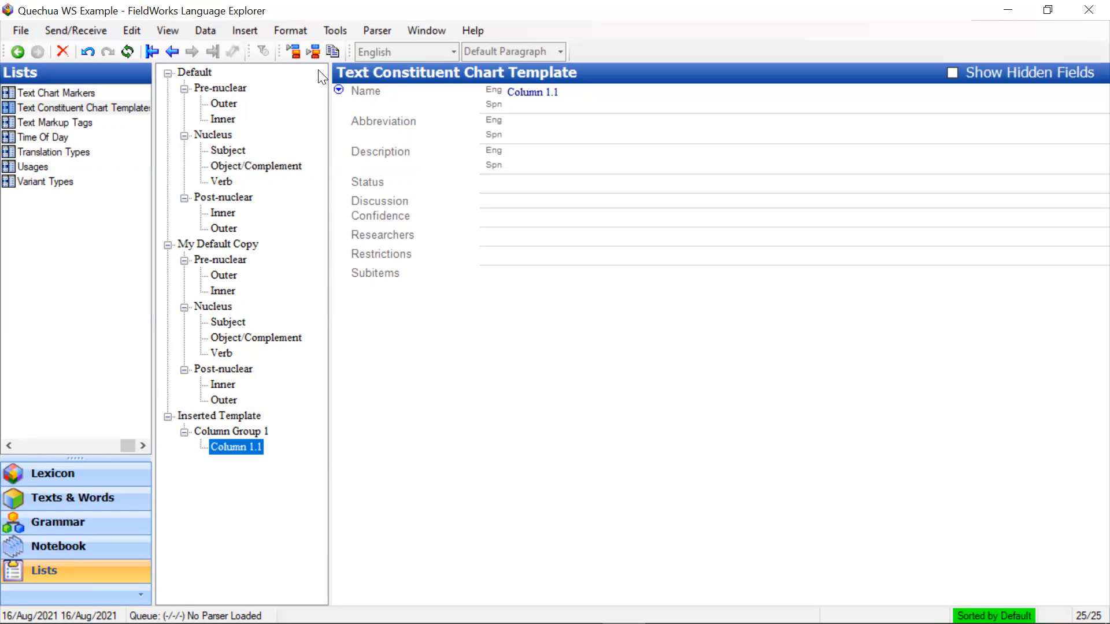
pyautogui.click(292, 52)
pyautogui.write('Column')
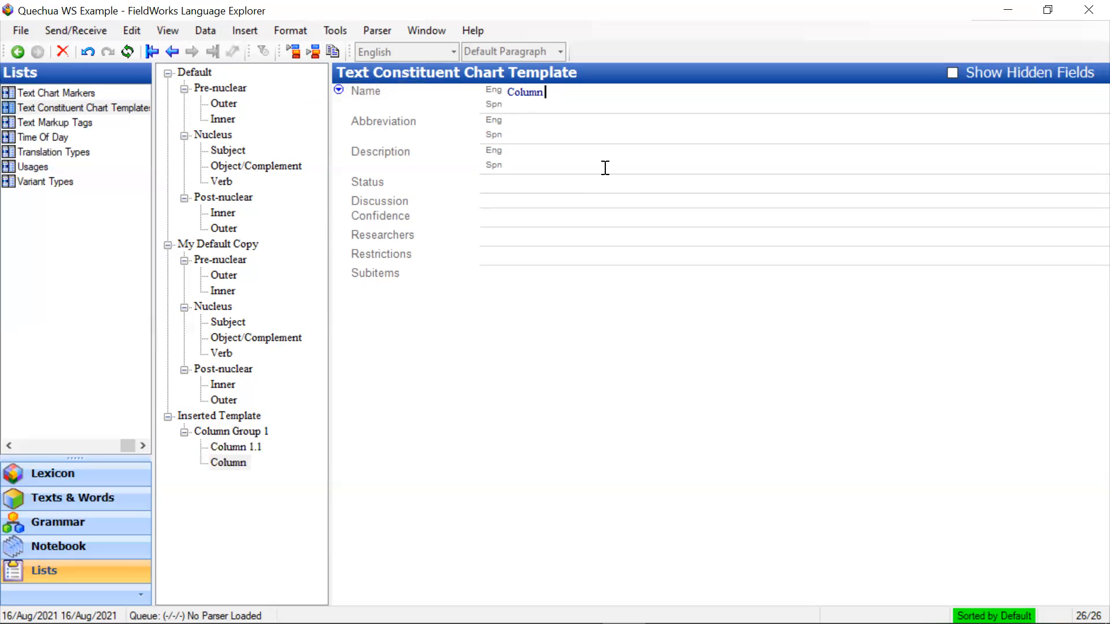
pyautogui.write(' 1.2')
pyautogui.click(222, 432)
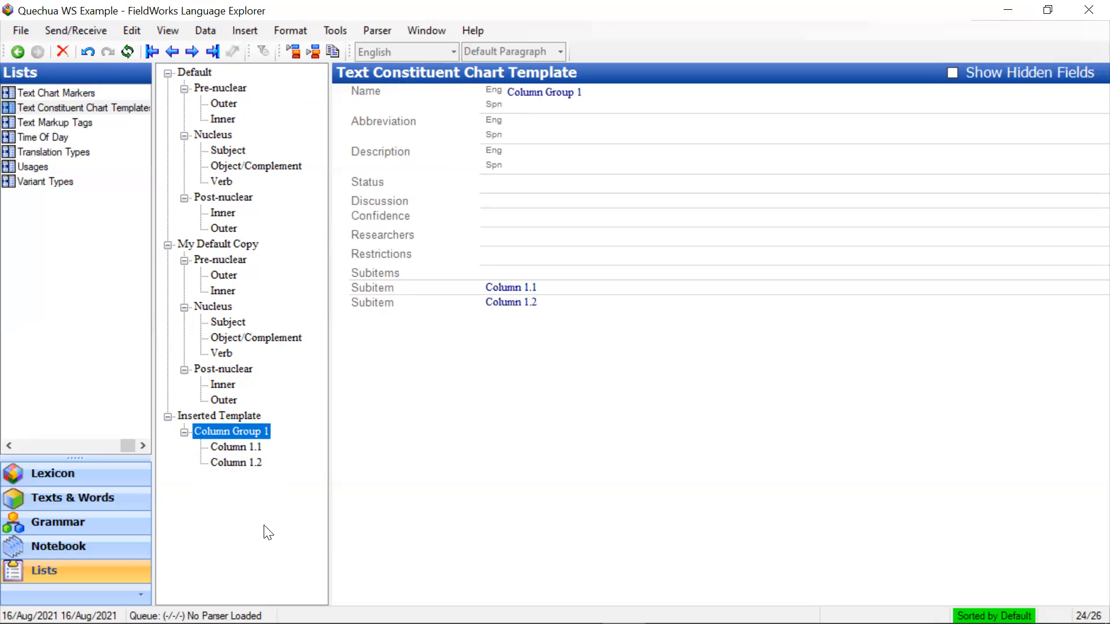
# Switch the interlinear text's chart to Inserted Template, then widen its Notes column and narrow the row-number column
pyautogui.click(75, 507)
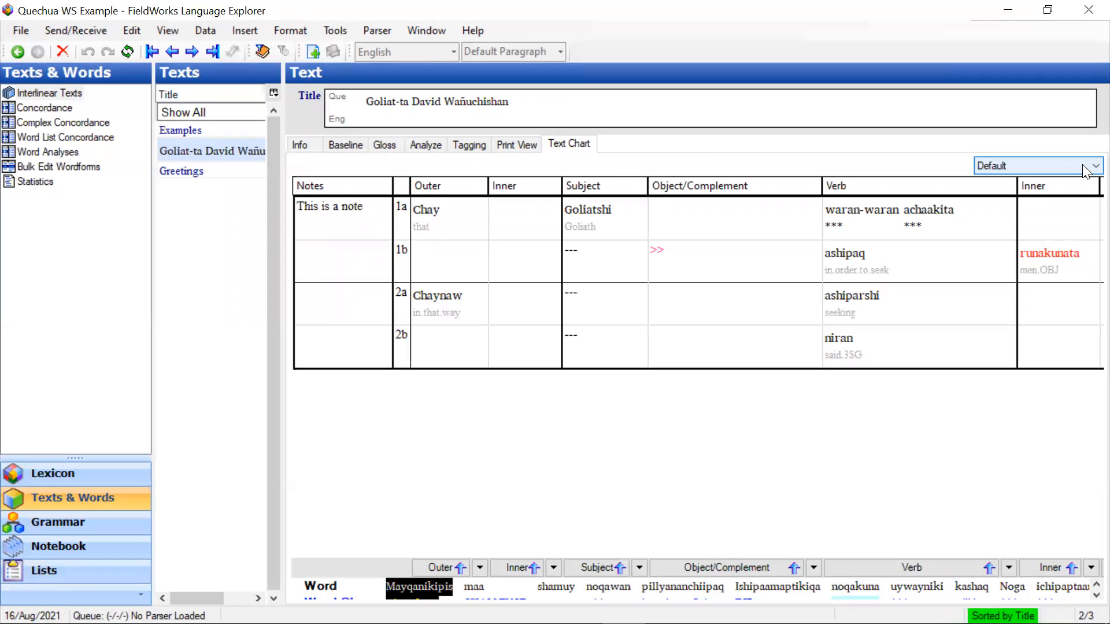
pyautogui.click(1085, 171)
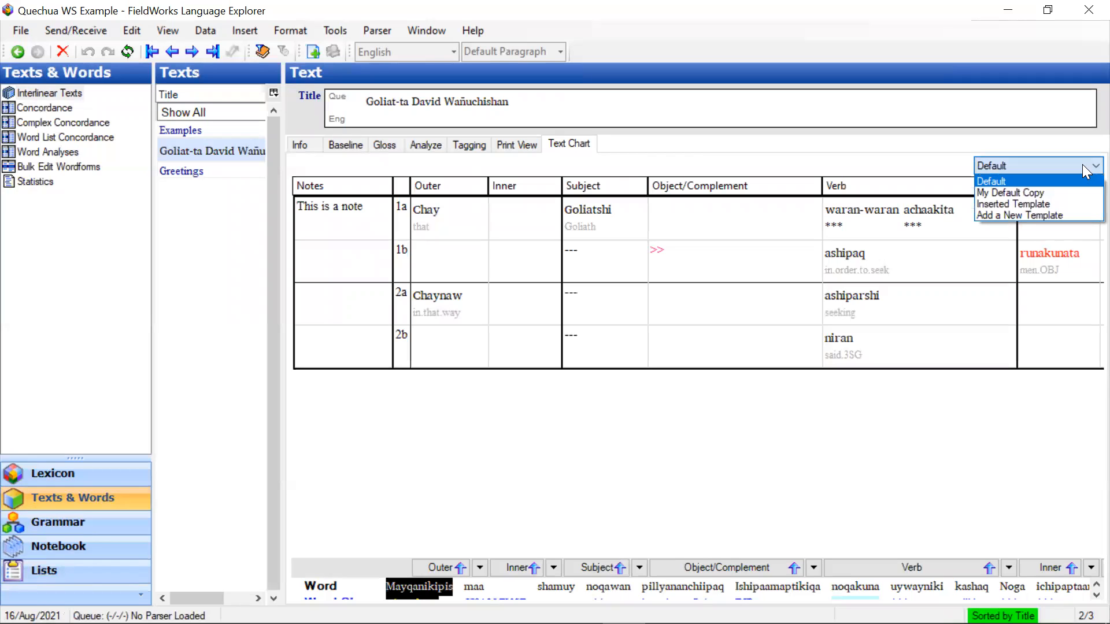
pyautogui.click(1054, 203)
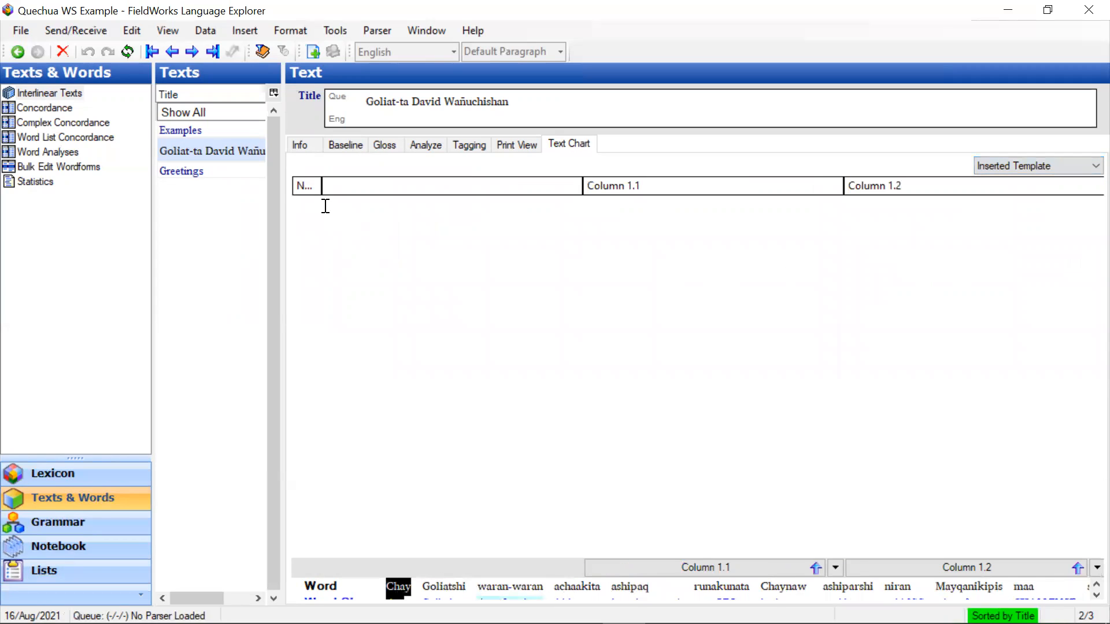
pyautogui.moveTo(322, 188); pyautogui.dragTo(360, 185)
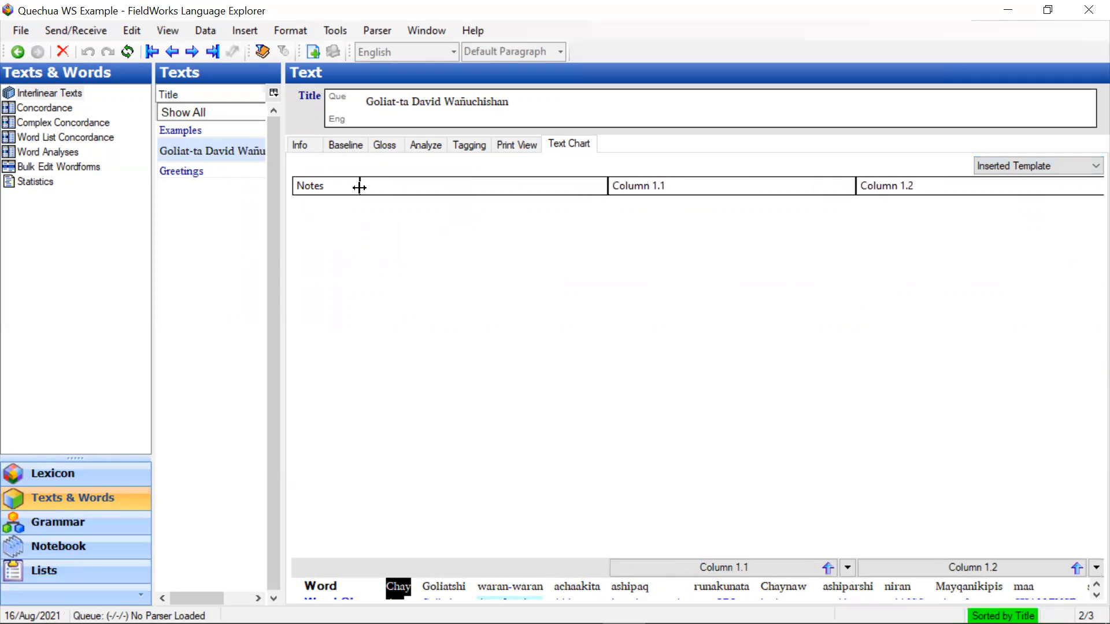
pyautogui.moveTo(607, 184); pyautogui.dragTo(381, 186)
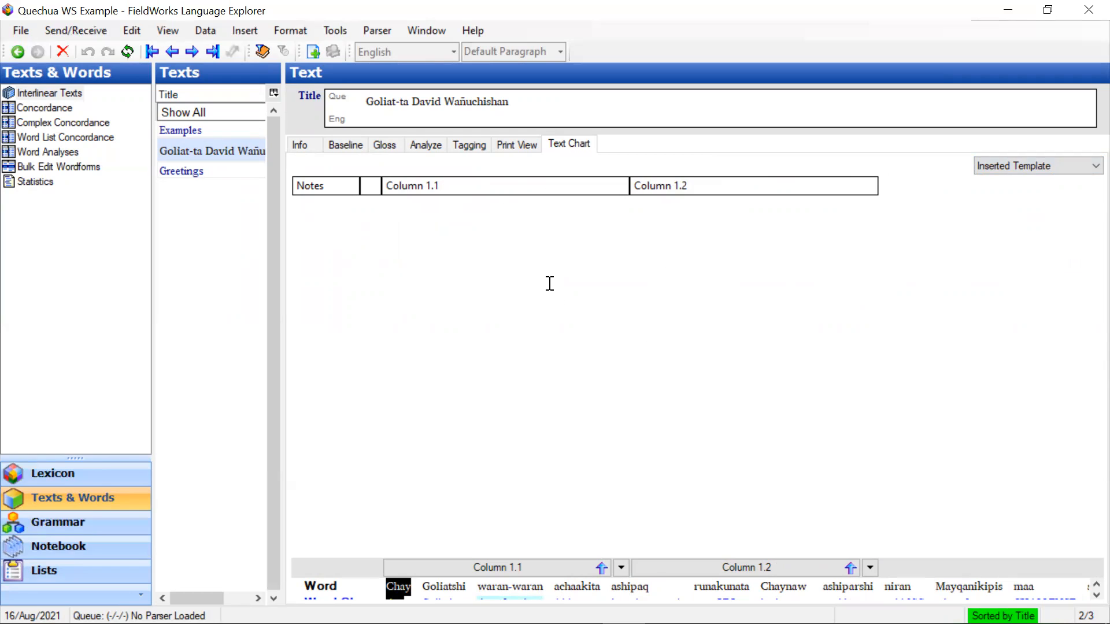
# Chart Chay in Column 1.1 and Goliatshi through runakunata in Column 1.2, marking row 1 as the last row in the sentence
pyautogui.click(453, 567)
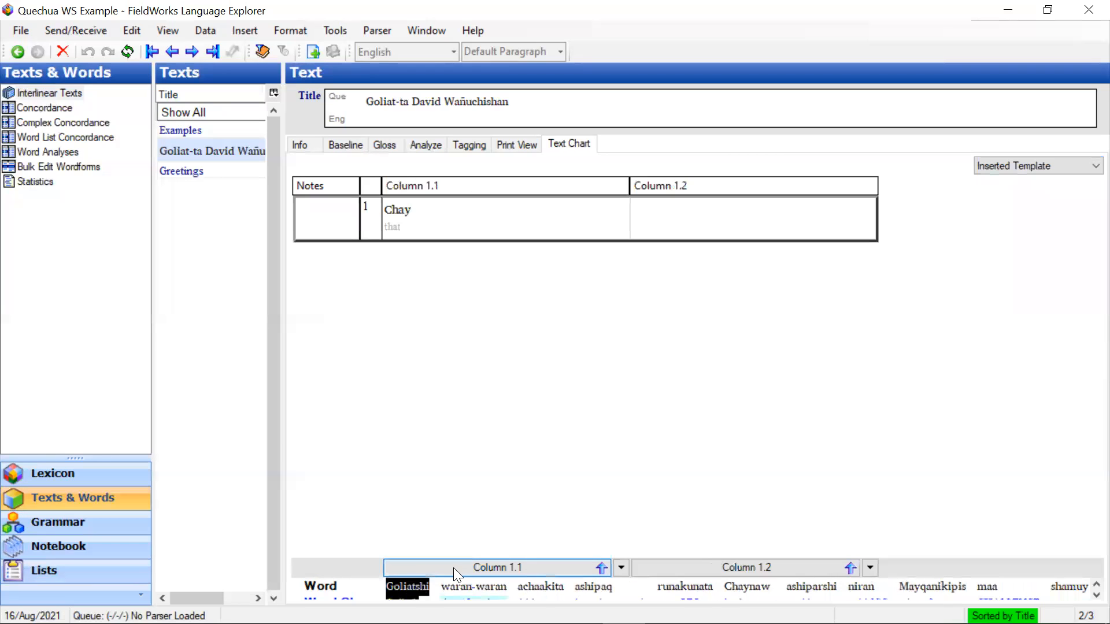
pyautogui.click(598, 589)
pyautogui.click(682, 567)
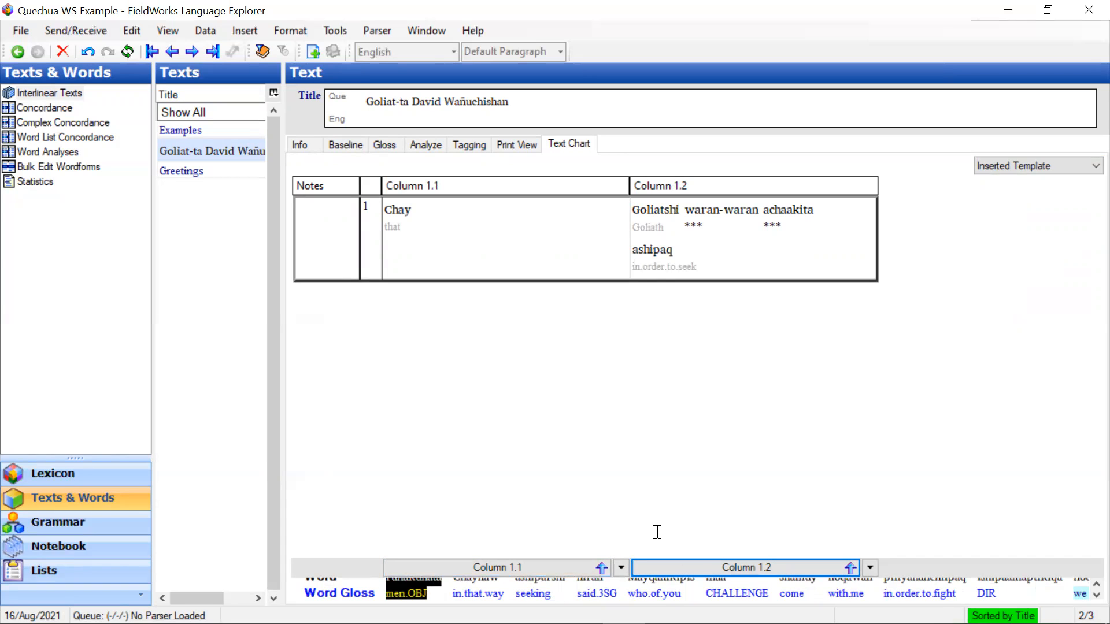
pyautogui.click(684, 568)
pyautogui.rightClick(835, 231)
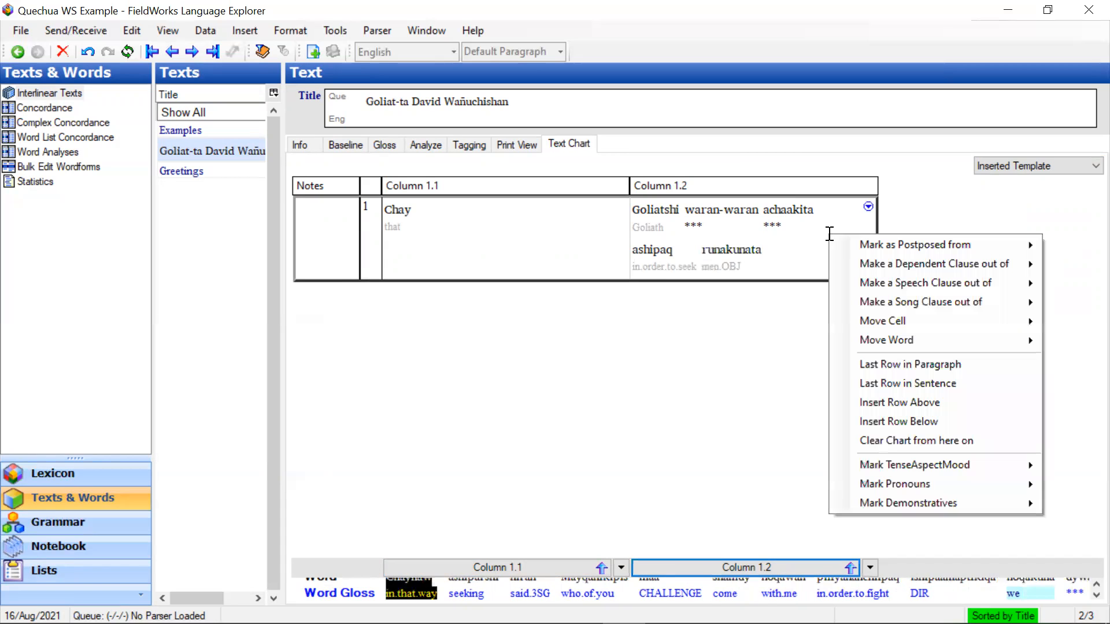
pyautogui.click(887, 383)
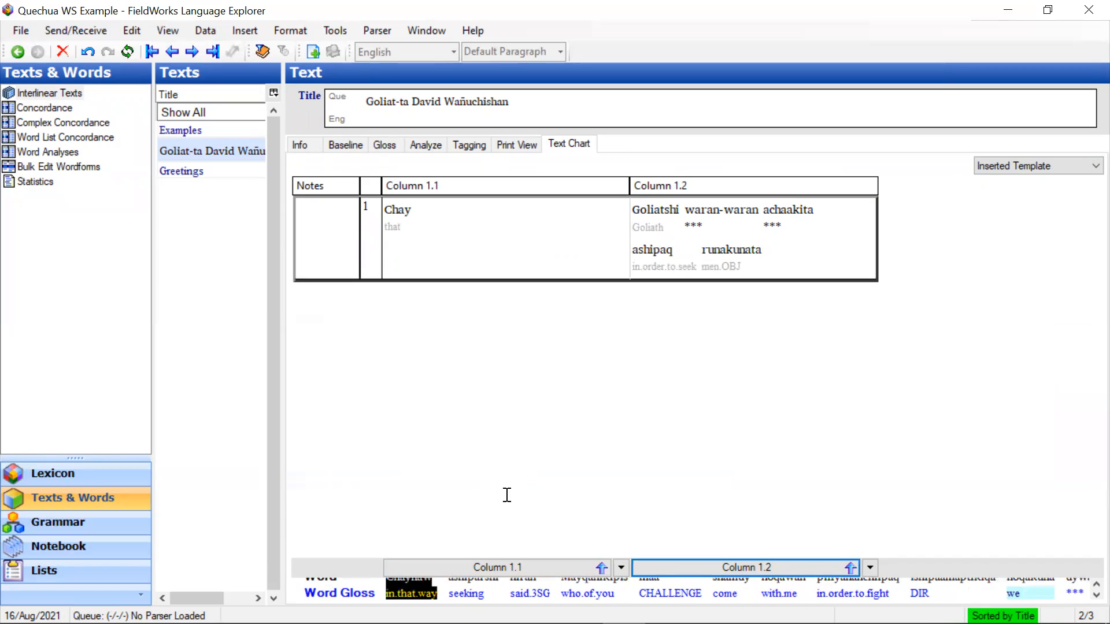
# Chart Chaynaw in Column 1.1 and ashiparshi niran in Column 1.2, and switch the chart back to the Default template
pyautogui.click(437, 566)
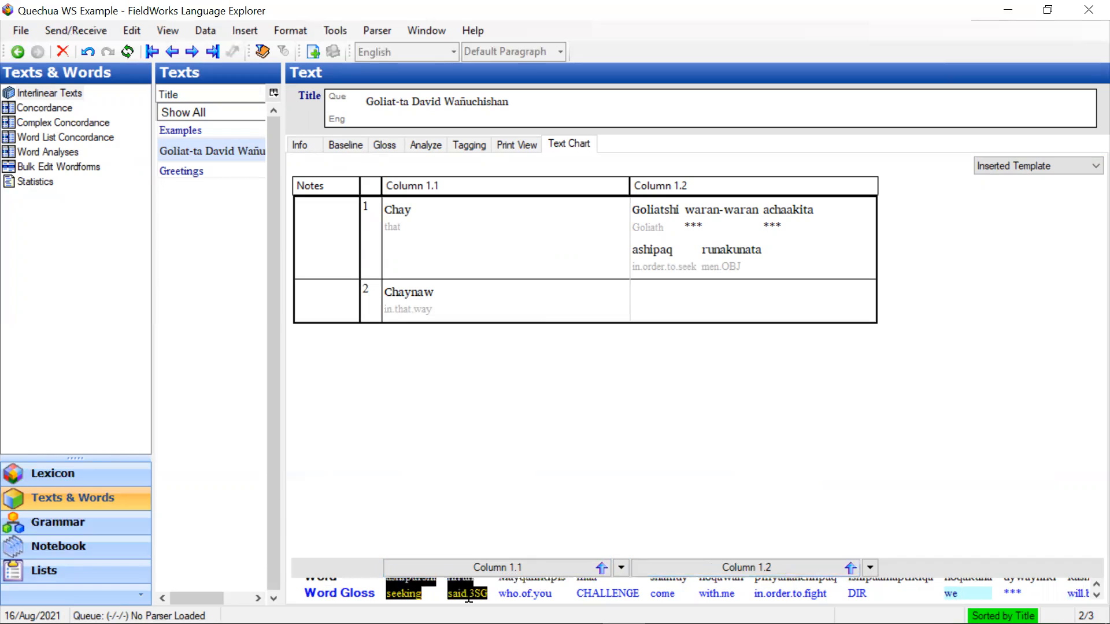
pyautogui.click(711, 566)
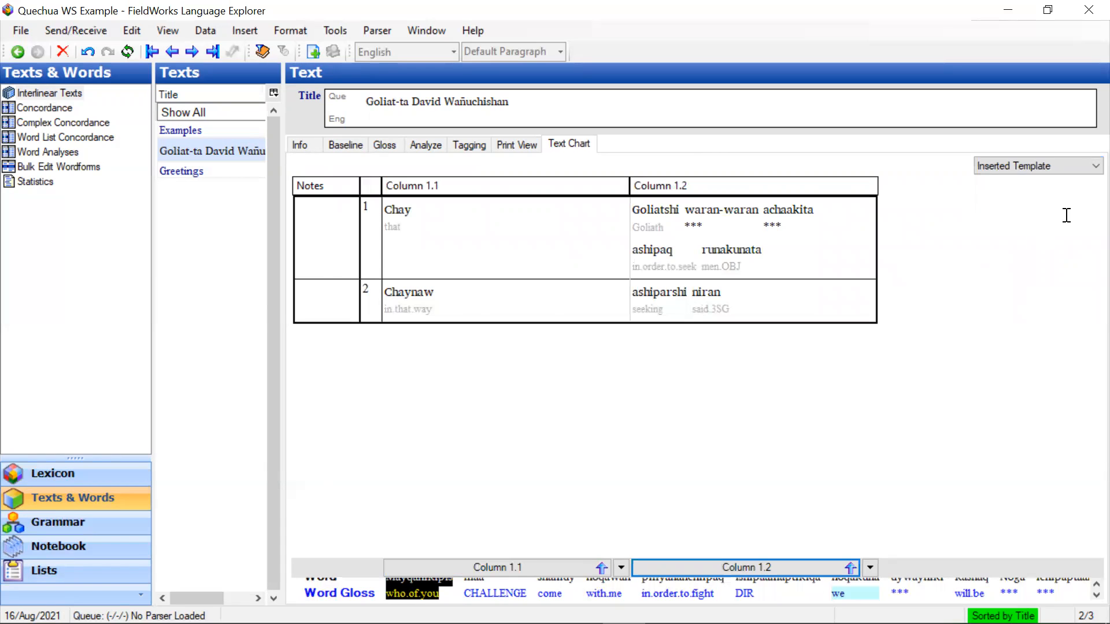
pyautogui.click(1082, 165)
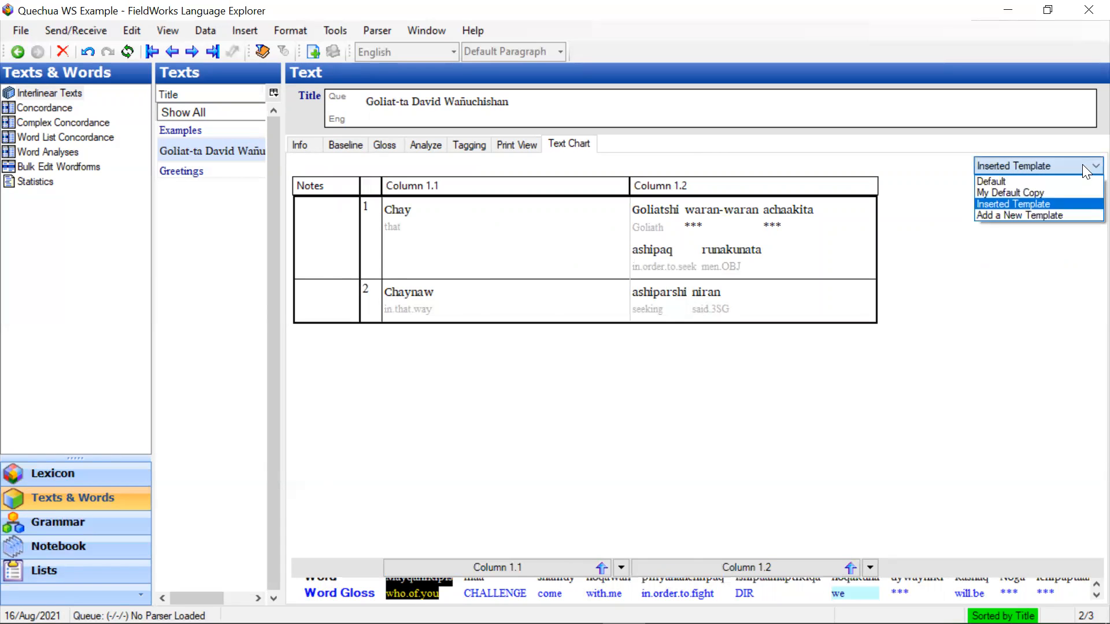
pyautogui.click(1011, 184)
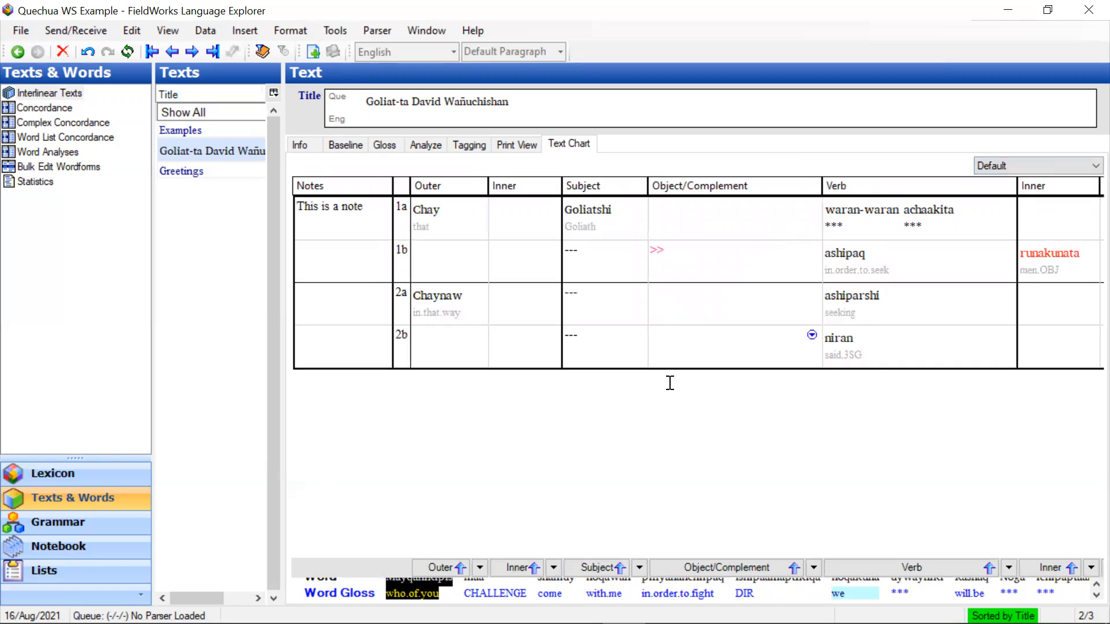